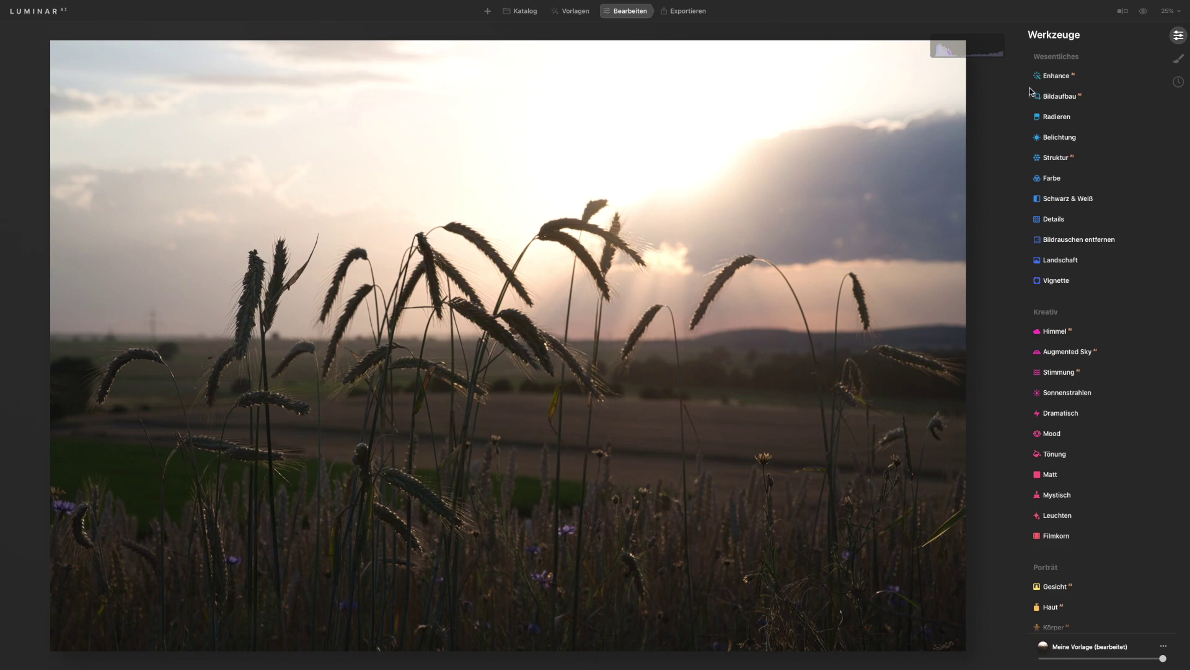
Step: In the Enhance AI tool, set Hervorhebung to 80 and Himmel Bildverstärkung to 40
{"action": "left_click", "coordinate": [1053, 78]}
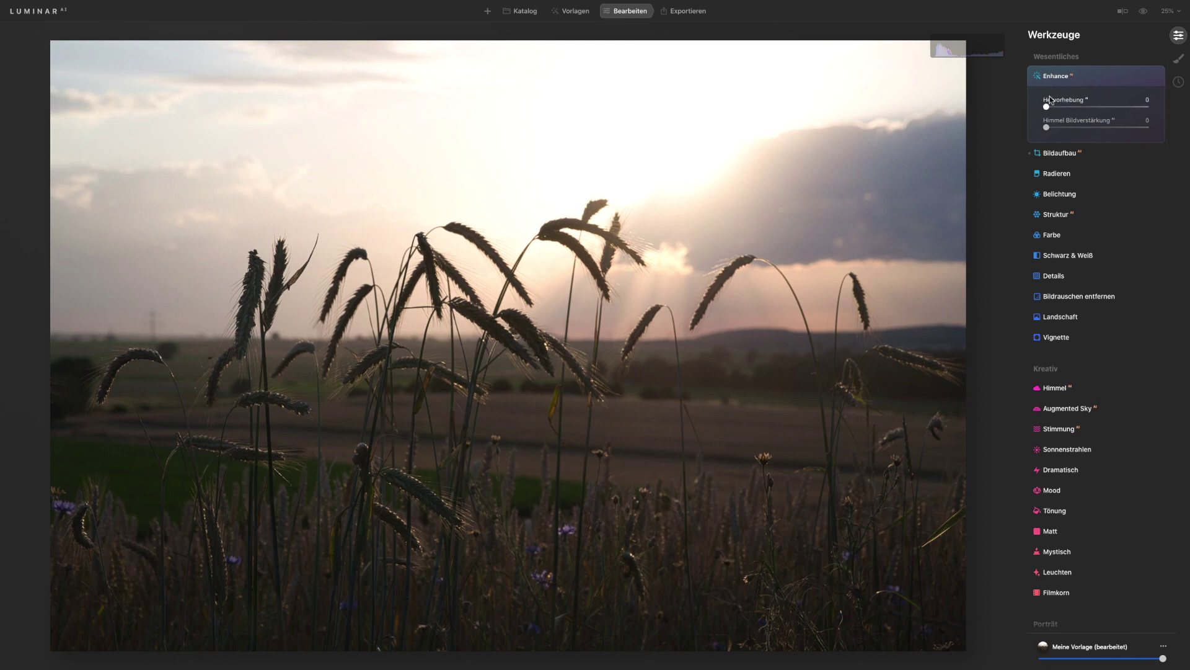
{"action": "left_click_drag", "start_coordinate": [1047, 104], "coordinate": [1129, 114]}
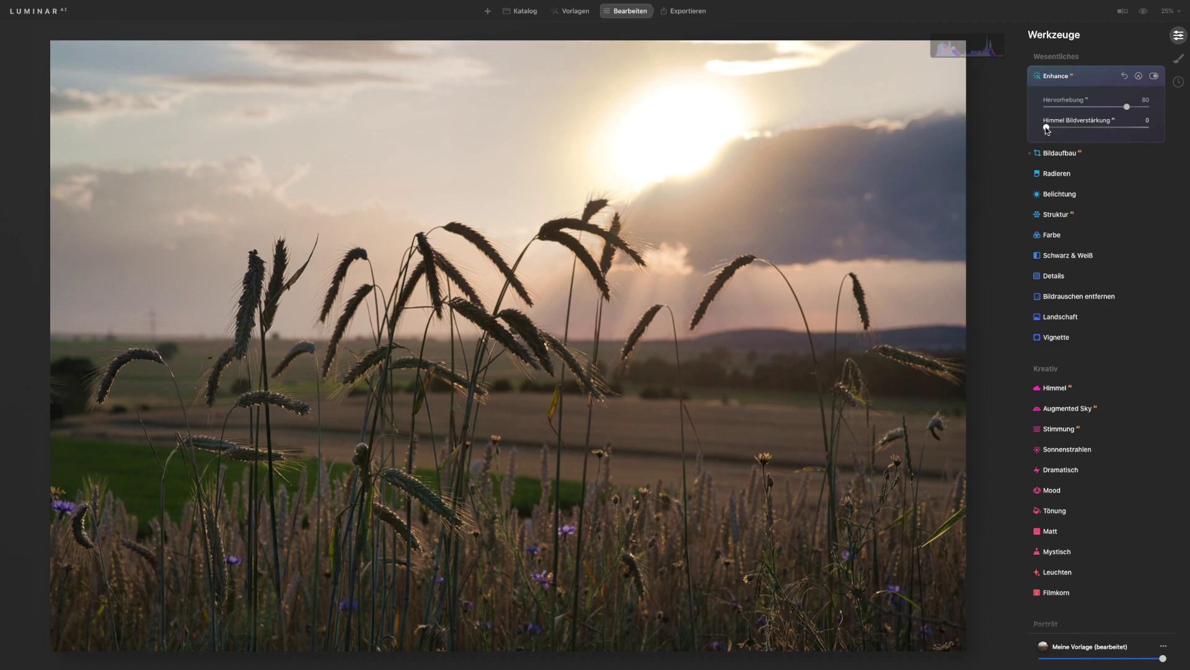
{"action": "left_click_drag", "start_coordinate": [1047, 129], "coordinate": [1088, 134]}
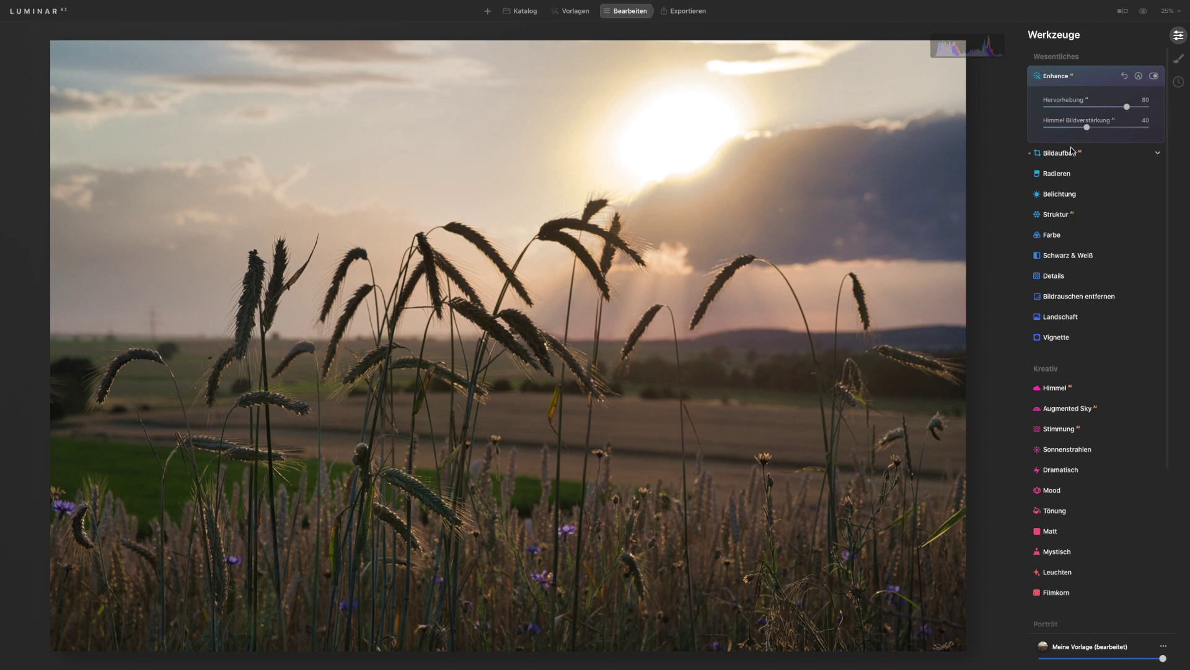
Step: In the Belichtung tool, set Temperatur to 5064, Lichter to -70 and Schatten to 45
{"action": "left_click", "coordinate": [1055, 194]}
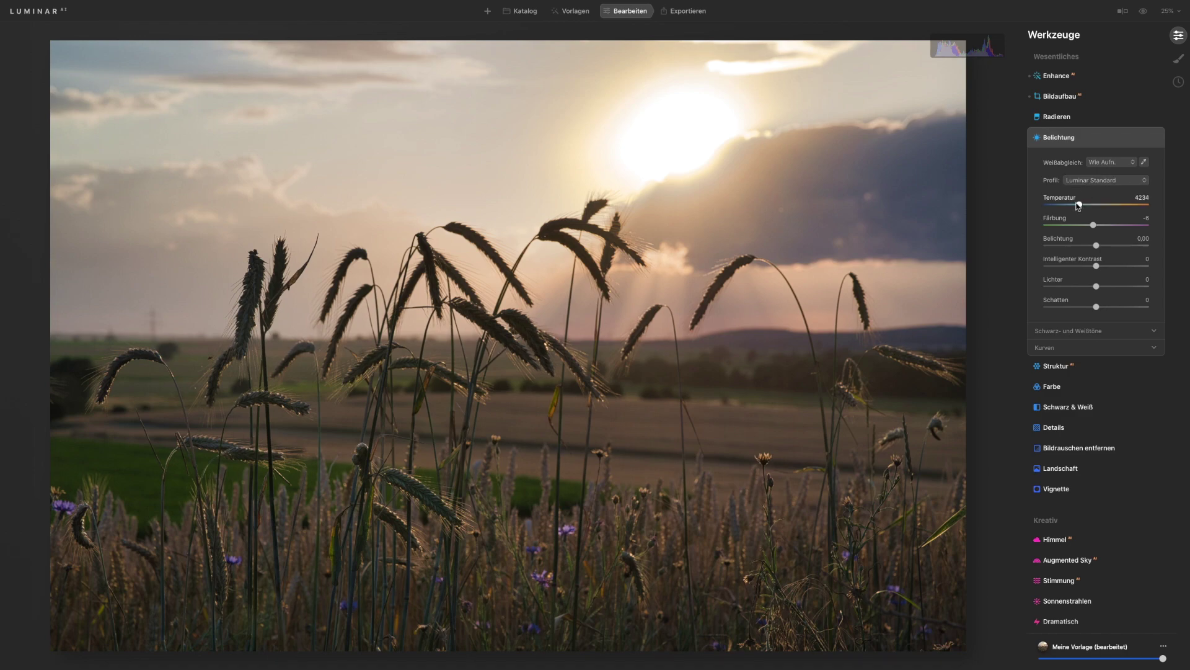
{"action": "left_click_drag", "start_coordinate": [1079, 205], "coordinate": [1086, 204]}
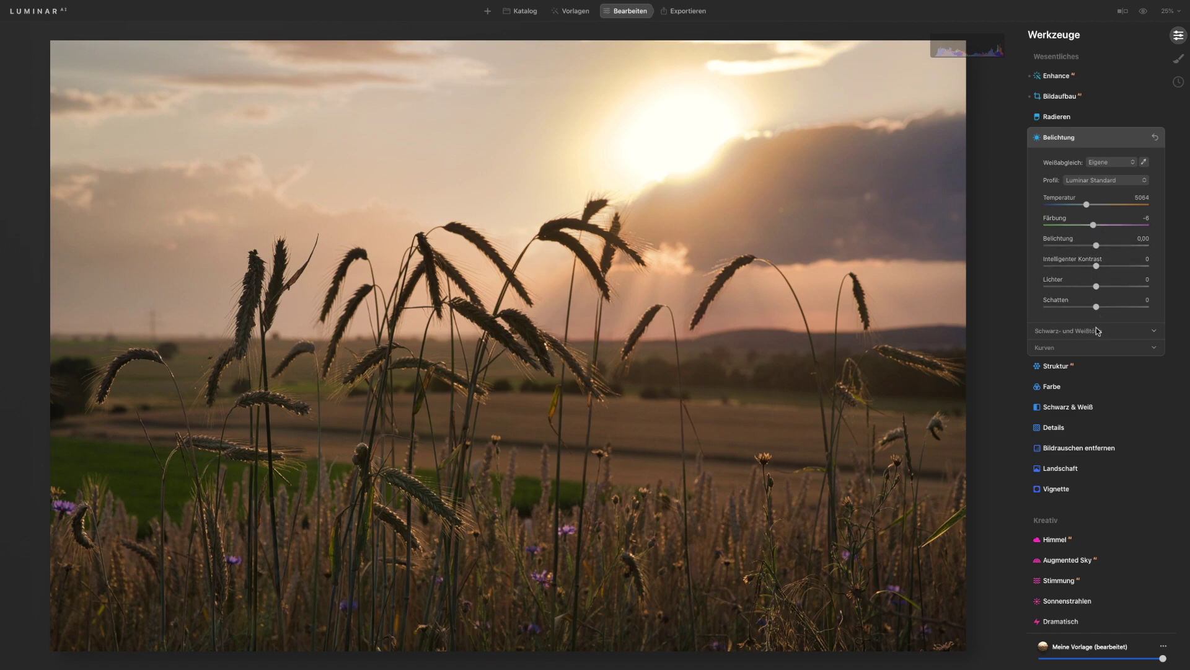
{"action": "left_click", "coordinate": [1053, 334]}
{"action": "left_click", "coordinate": [1056, 399]}
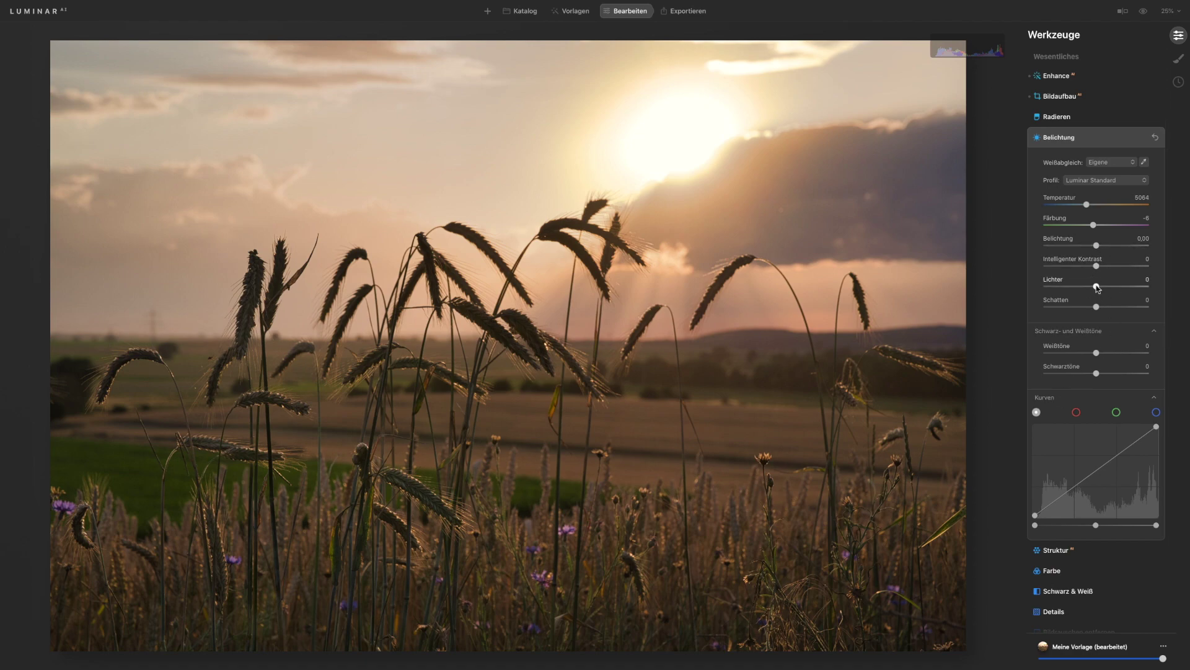
{"action": "left_click_drag", "start_coordinate": [1097, 287], "coordinate": [1060, 297]}
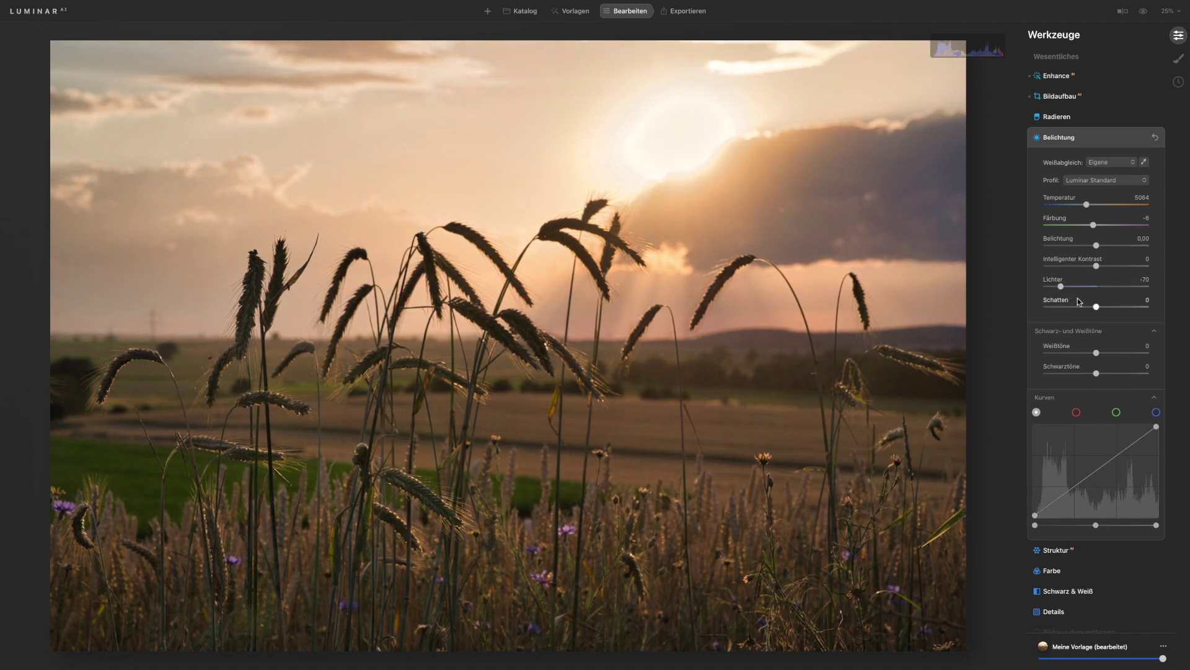
{"action": "left_click_drag", "start_coordinate": [1098, 308], "coordinate": [1120, 309]}
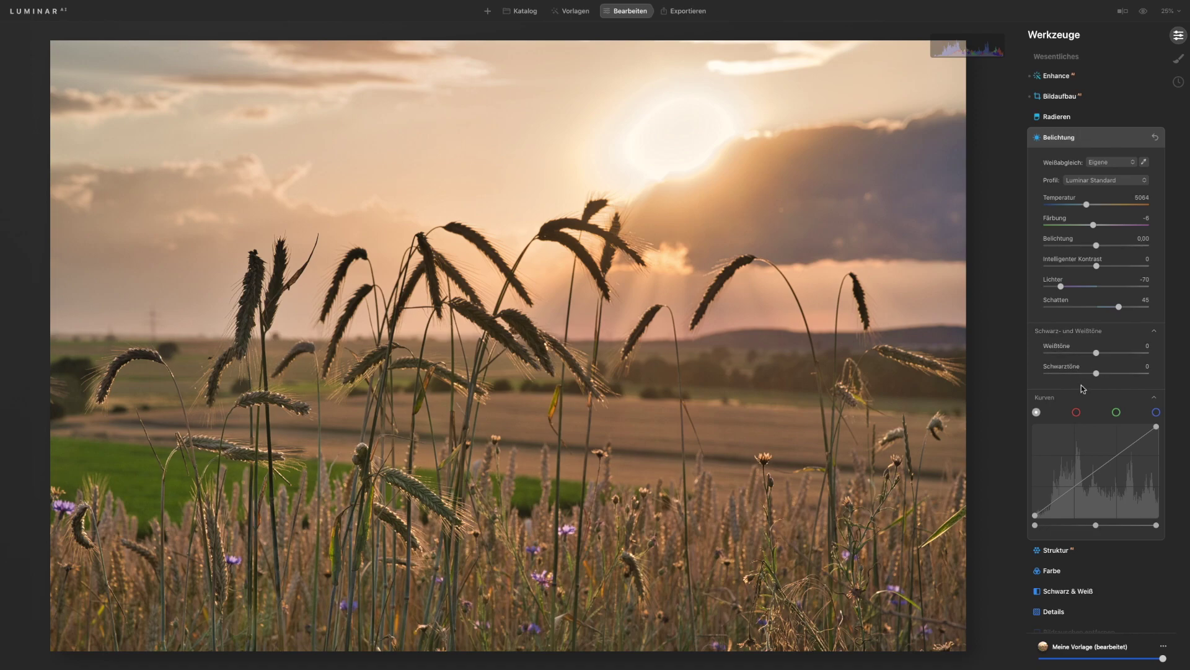
Step: Set Weißtöne to 13, Schwarztöne to -15, Belichtung to 0,39 and Intelligenter Kontrast to 10
{"action": "mouse_move", "coordinate": [1097, 355]}
{"action": "left_mouse_down"}
{"action": "mouse_move", "coordinate": [1108, 355]}
{"action": "mouse_move", "coordinate": [1090, 375]}
{"action": "left_mouse_up"}
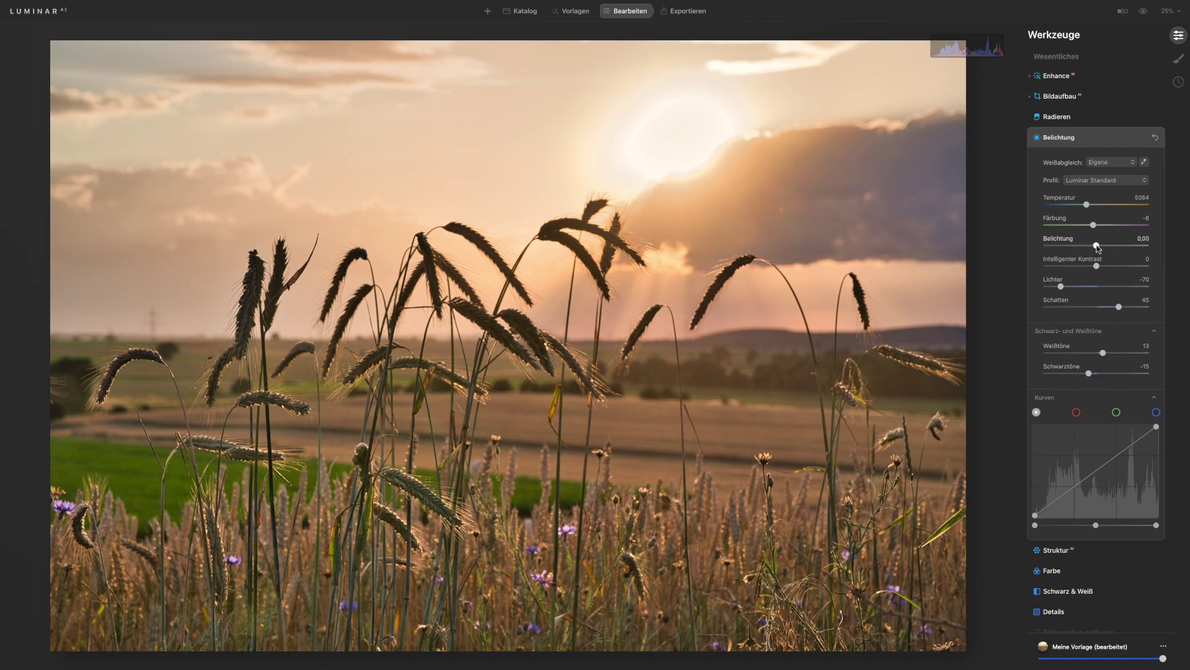
{"action": "left_click_drag", "start_coordinate": [1097, 247], "coordinate": [1103, 268]}
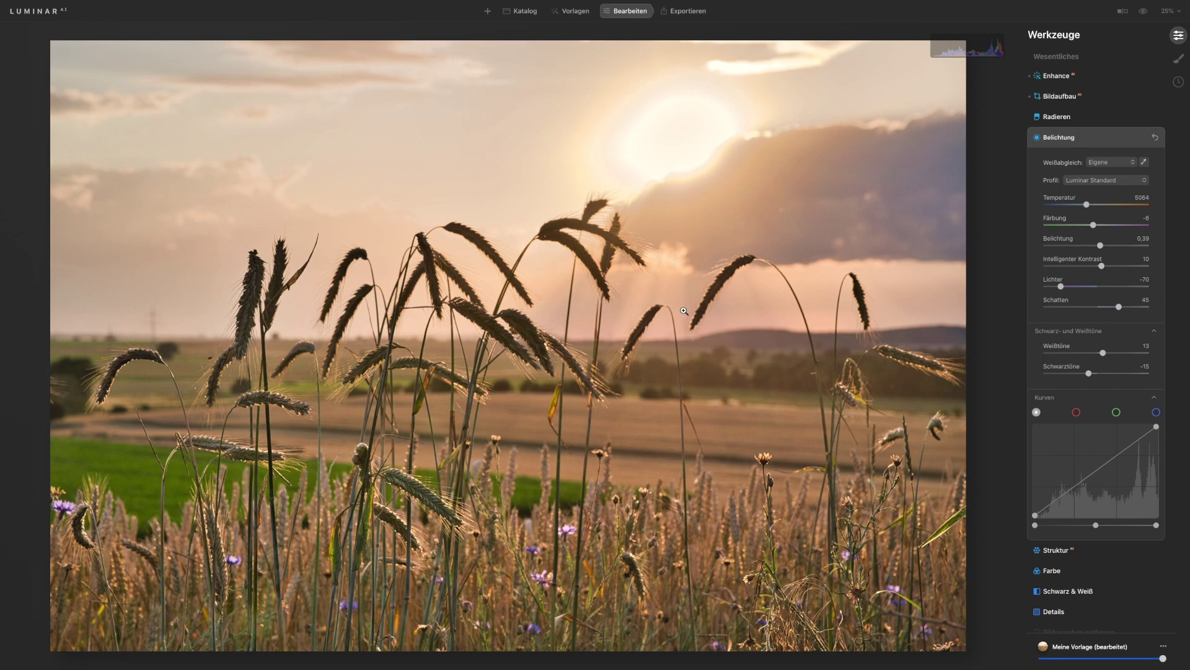
Step: Compare the edited photo with the unedited original several times
{"action": "left_click", "coordinate": [1145, 11]}
{"action": "left_click", "coordinate": [1144, 12]}
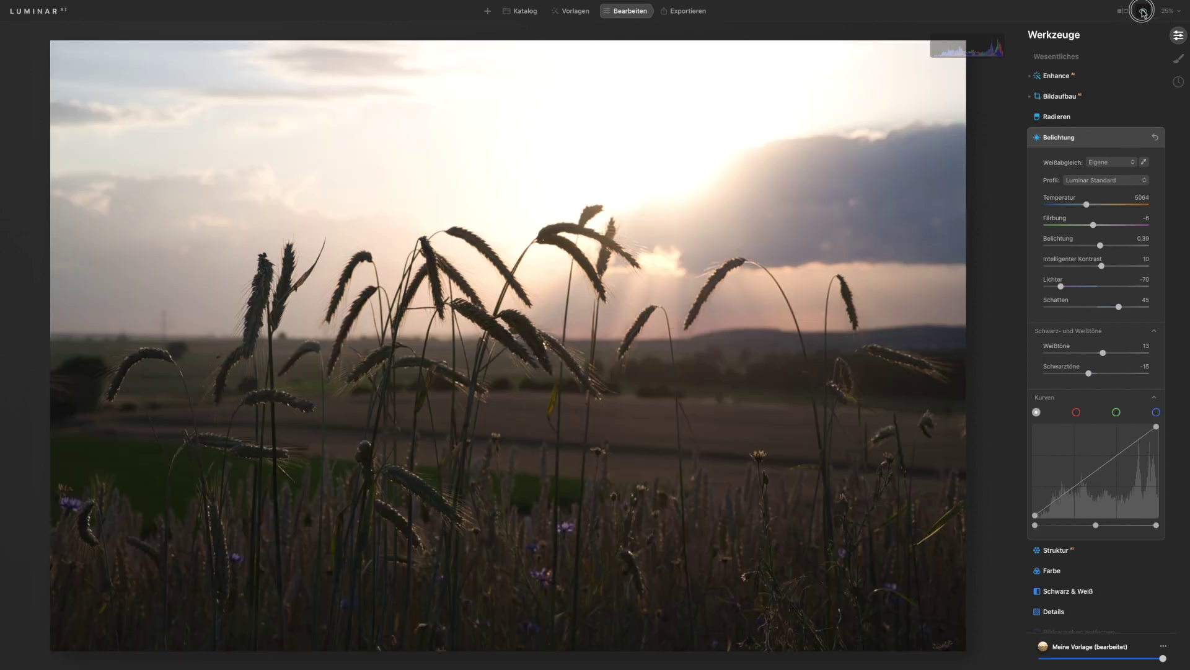
{"action": "left_click", "coordinate": [1144, 12]}
{"action": "left_click", "coordinate": [1144, 13]}
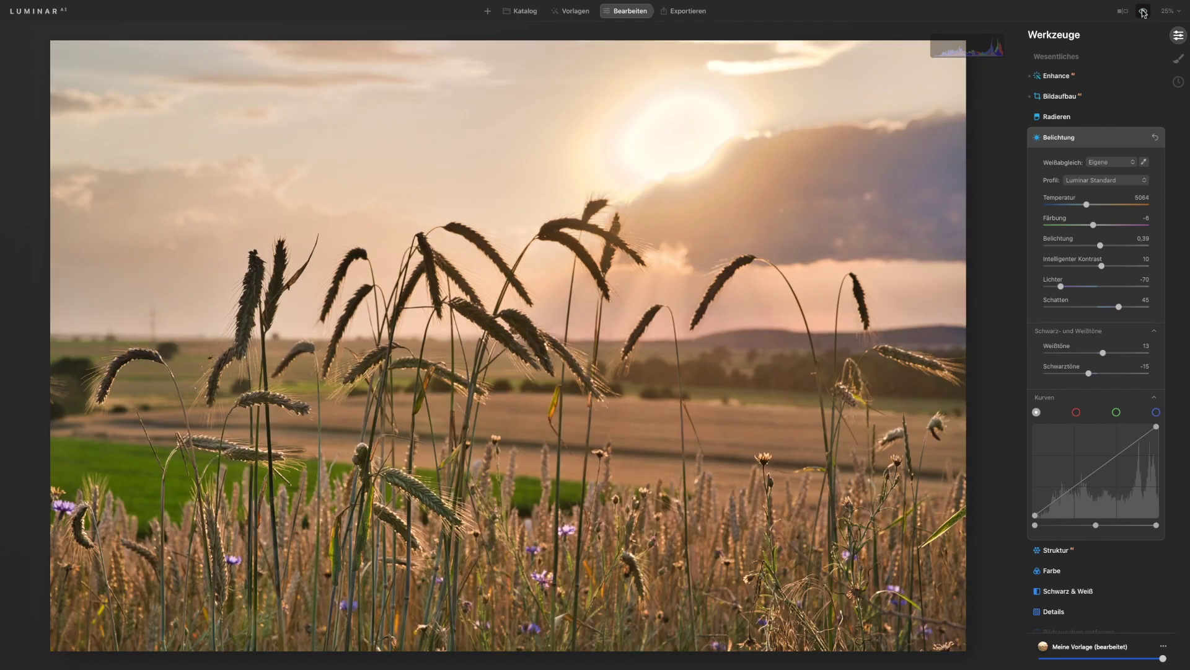
{"action": "left_click", "coordinate": [1144, 12]}
{"action": "left_click", "coordinate": [1144, 12]}
Step: Shape the overall tone curve into a slight S with anchor points in the shadows, midtones, upper midtones and highlights
{"action": "scroll", "coordinate": [1055, 545], "scroll_direction": "down", "scroll_amount": 1}
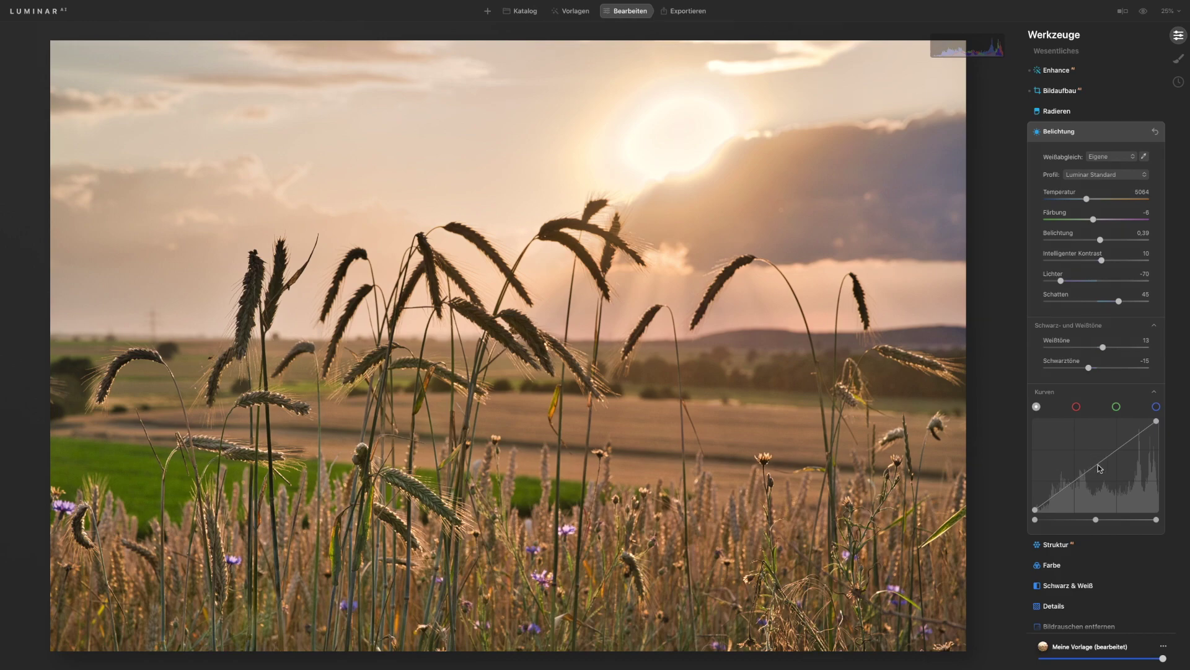
{"action": "left_click", "coordinate": [1097, 465]}
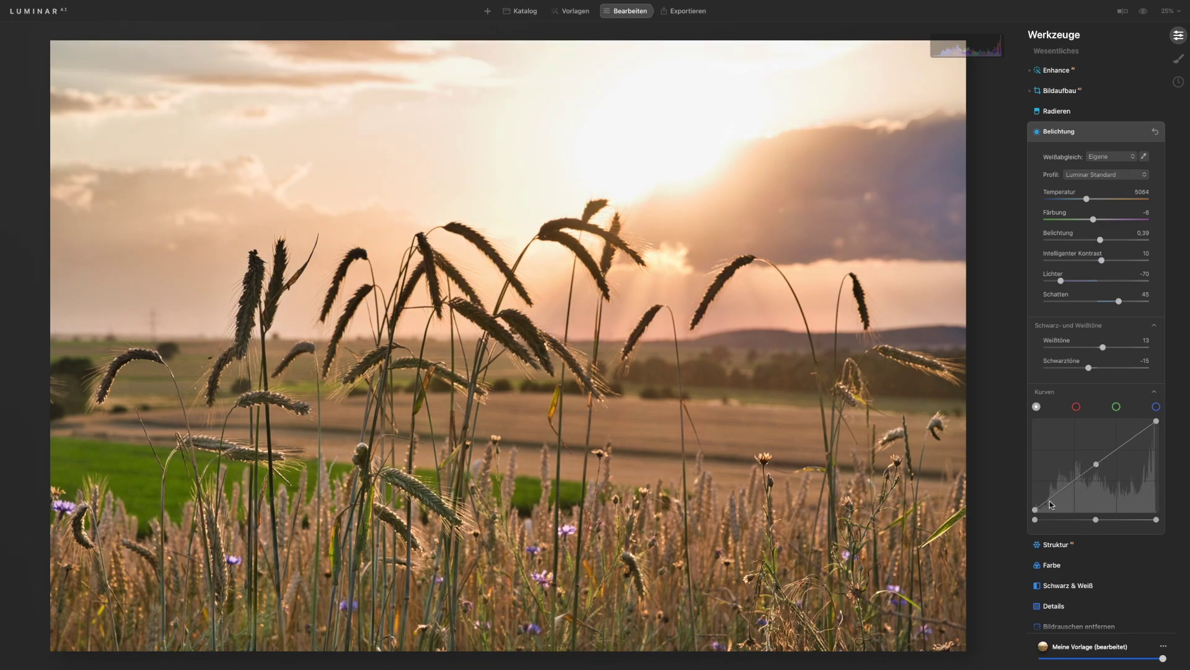
{"action": "left_click", "coordinate": [1045, 504]}
{"action": "left_click_drag", "start_coordinate": [1045, 505], "coordinate": [1046, 507]}
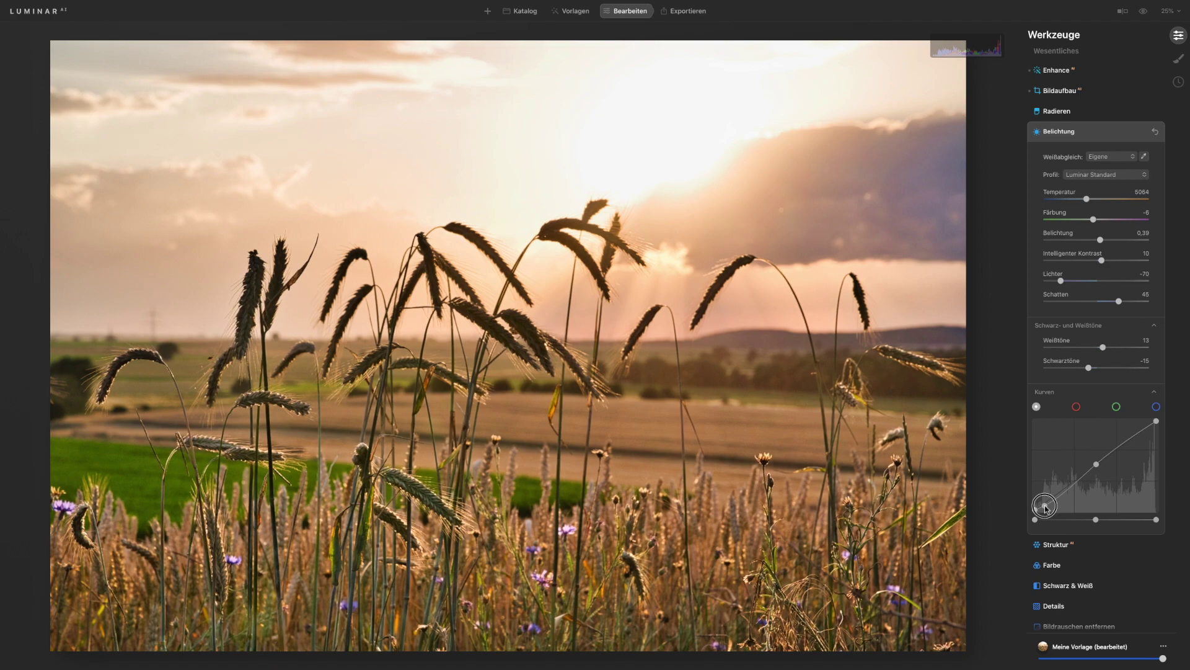
{"action": "left_click", "coordinate": [1139, 434]}
{"action": "mouse_move", "coordinate": [1139, 436]}
{"action": "left_mouse_down"}
{"action": "mouse_move", "coordinate": [1148, 423]}
{"action": "mouse_move", "coordinate": [1125, 443]}
{"action": "left_mouse_up"}
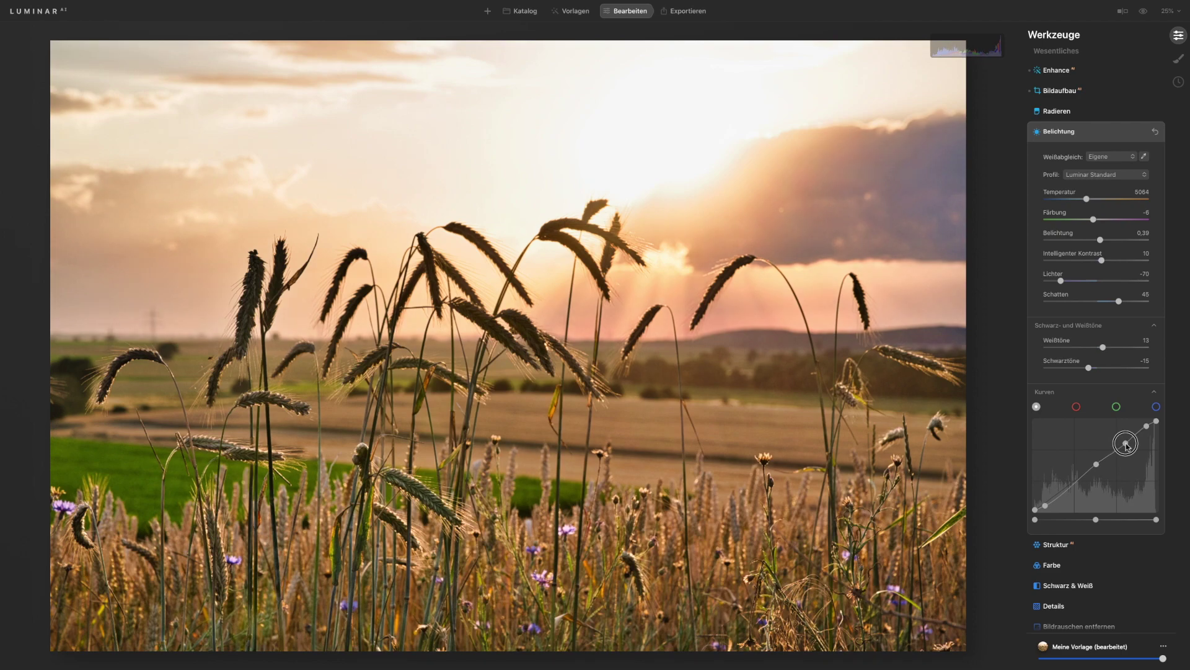
{"action": "left_click_drag", "start_coordinate": [1126, 444], "coordinate": [1126, 443]}
Step: Set the Menge of the Struktur AI tool to 20 and compare the result with the original photo
{"action": "scroll", "coordinate": [1096, 473], "scroll_direction": "up", "scroll_amount": 1}
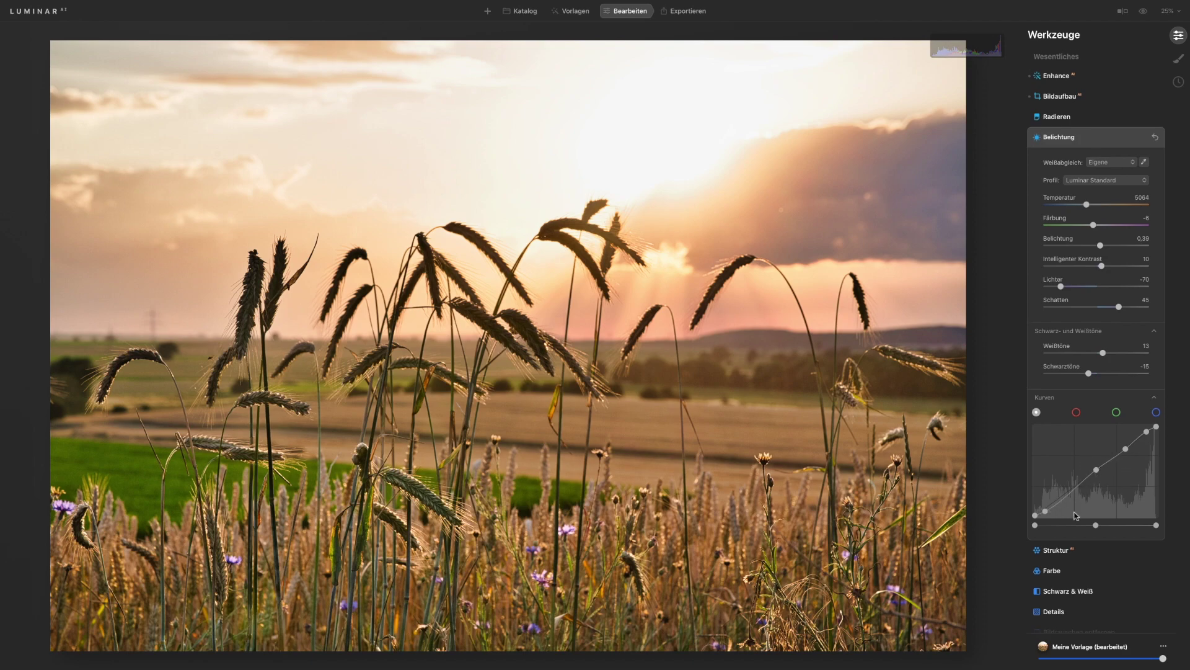
{"action": "left_click", "coordinate": [1055, 550]}
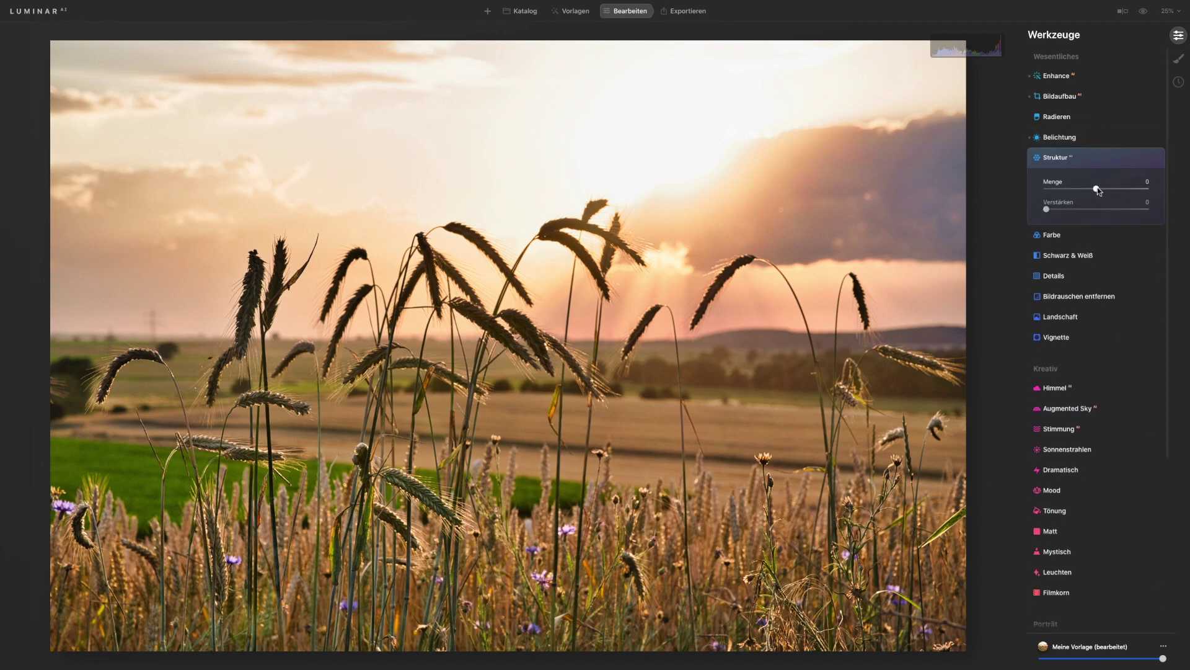
{"action": "left_click_drag", "start_coordinate": [1096, 189], "coordinate": [1108, 192]}
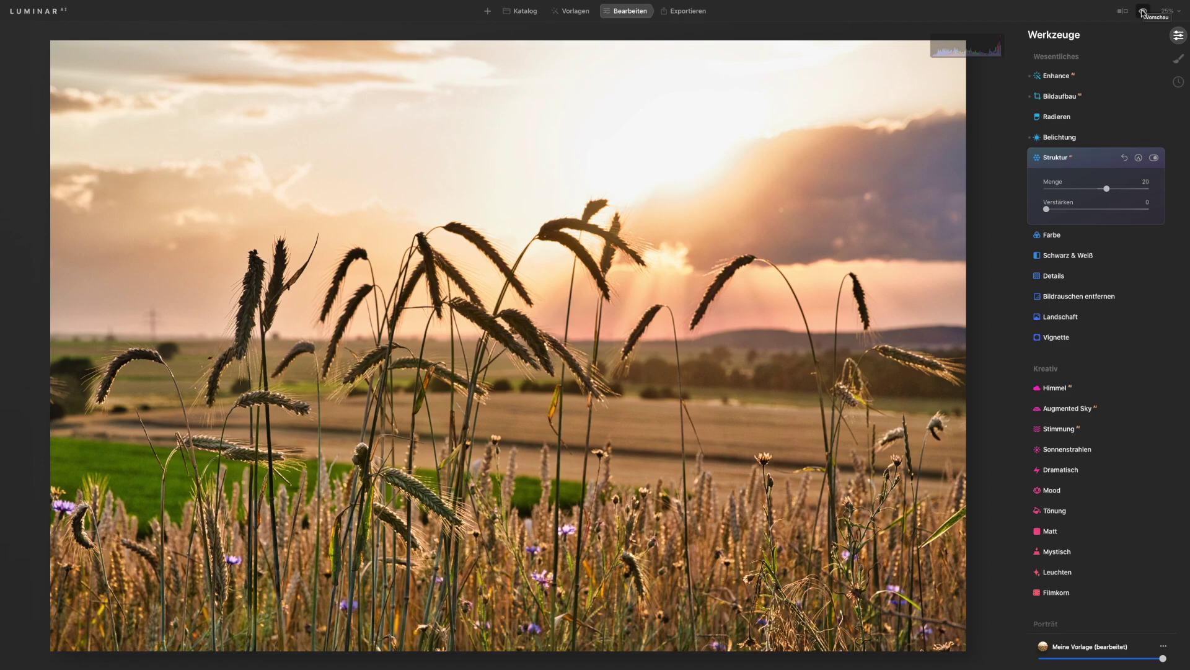
{"action": "left_click", "coordinate": [1143, 11]}
{"action": "left_click", "coordinate": [1143, 11]}
{"action": "left_click", "coordinate": [1143, 12]}
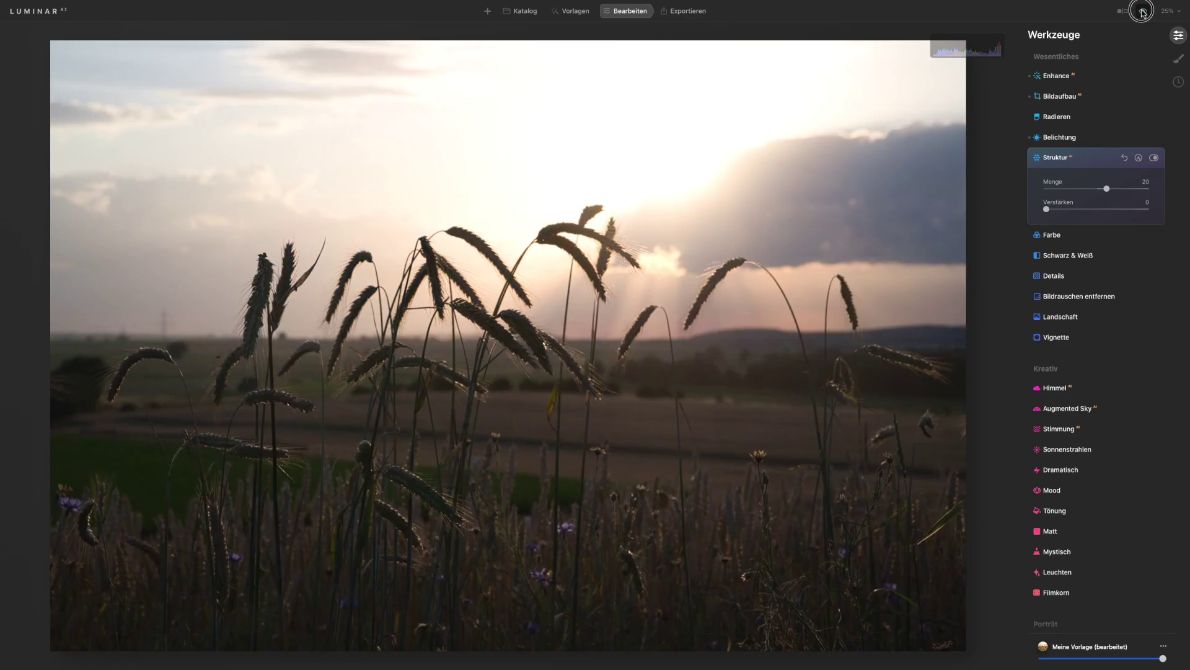
{"action": "left_click", "coordinate": [1143, 11]}
{"action": "left_click", "coordinate": [1143, 12]}
{"action": "left_click", "coordinate": [1143, 12]}
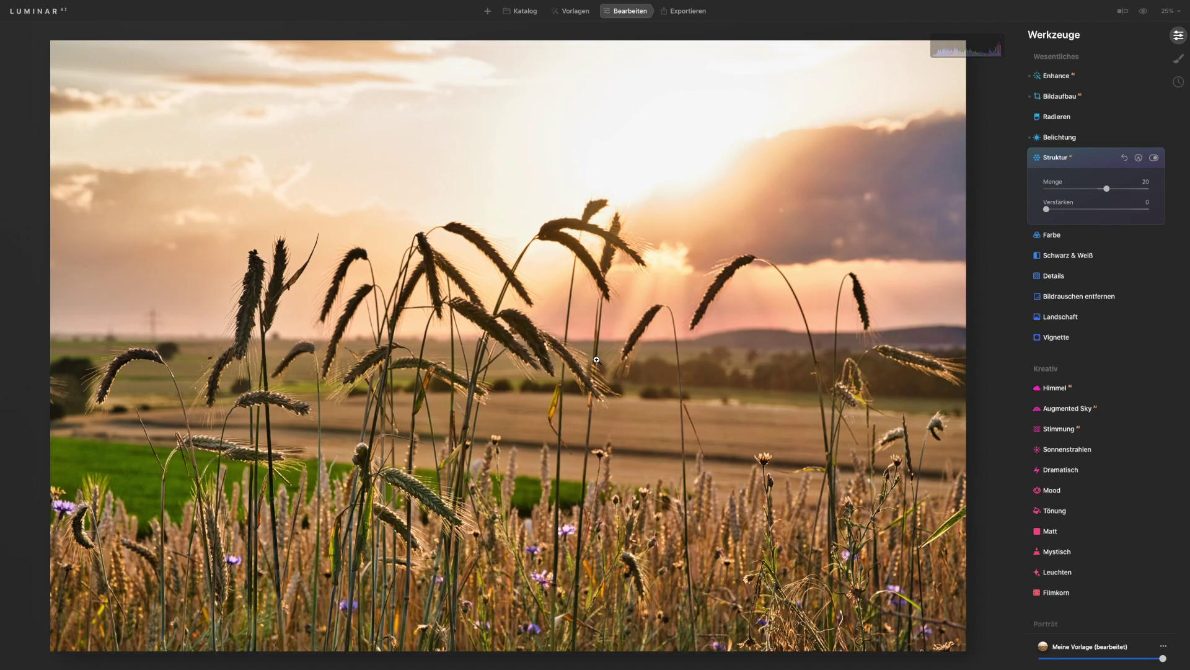